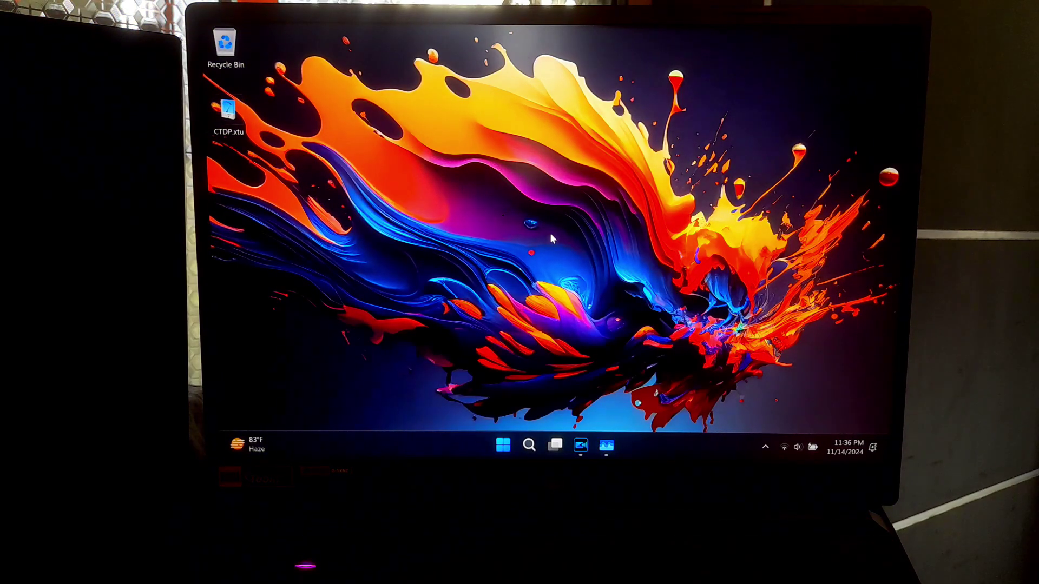
Open Control Panel's Power Options from a Start search for 'con'.
{"action": "left_click", "coordinate": [529, 444]}
{"action": "type", "text": "con"}
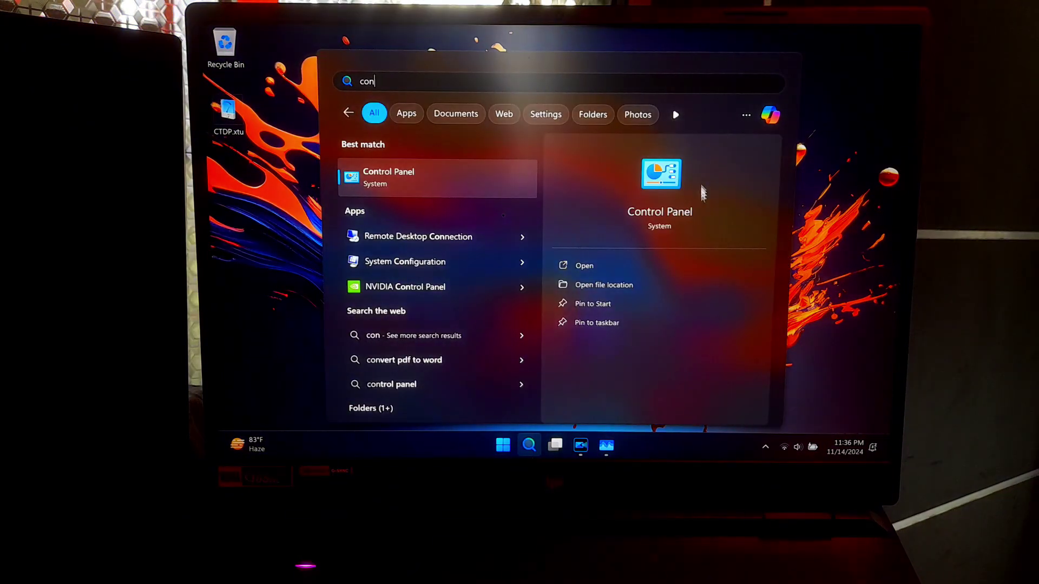
{"action": "key", "text": "Return"}
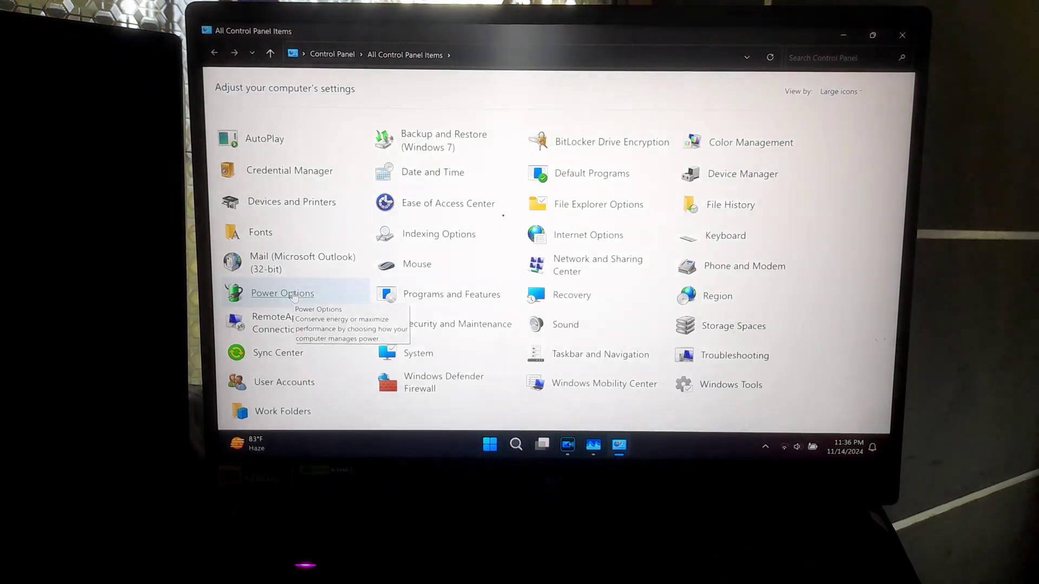
{"action": "left_click", "coordinate": [283, 293]}
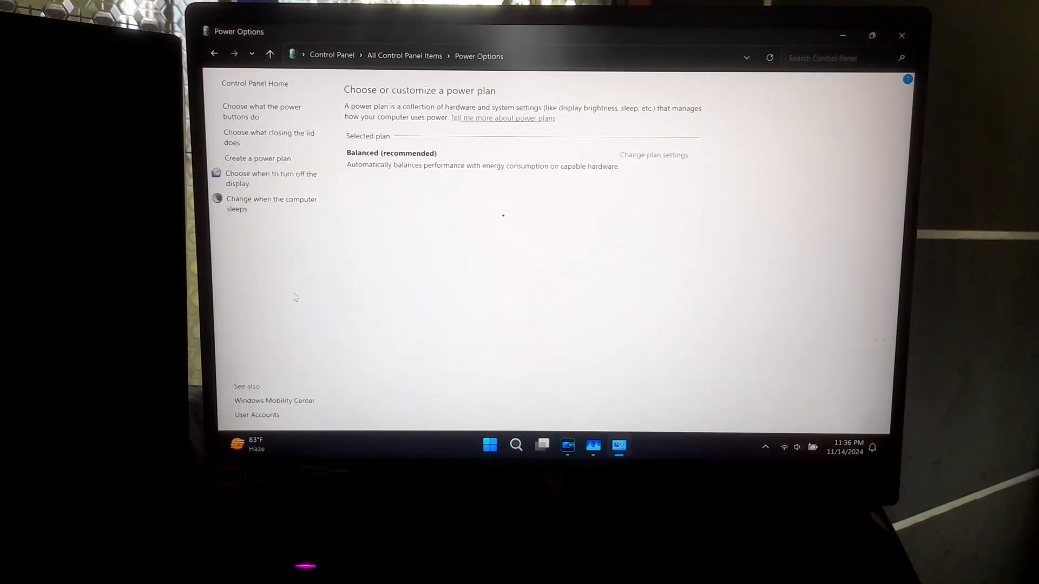
Open the 'edit power plan' result, return to Power Options, and begin a new plan.
{"action": "left_click", "coordinate": [517, 445]}
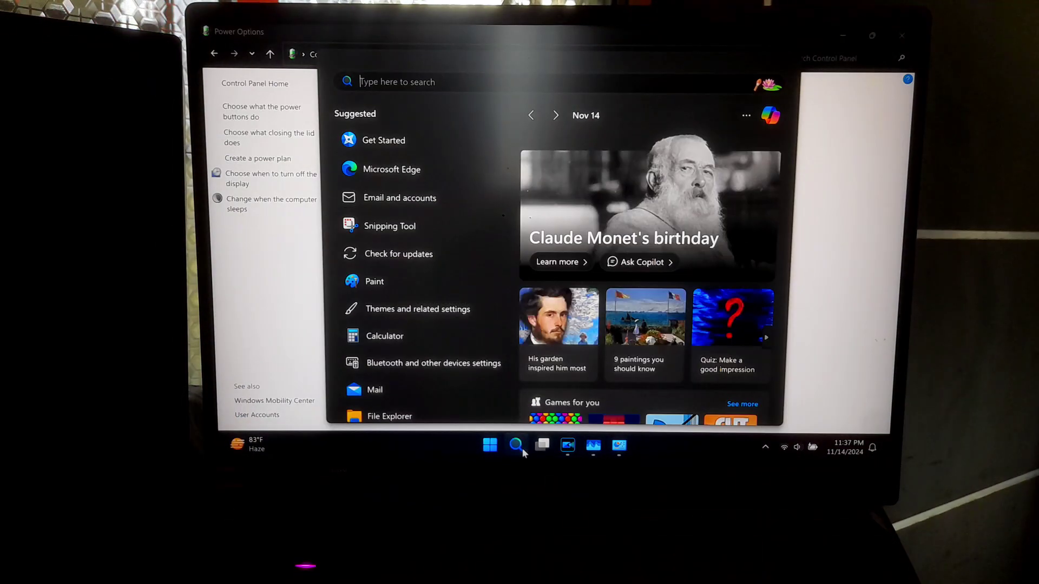
{"action": "type", "text": "edit"}
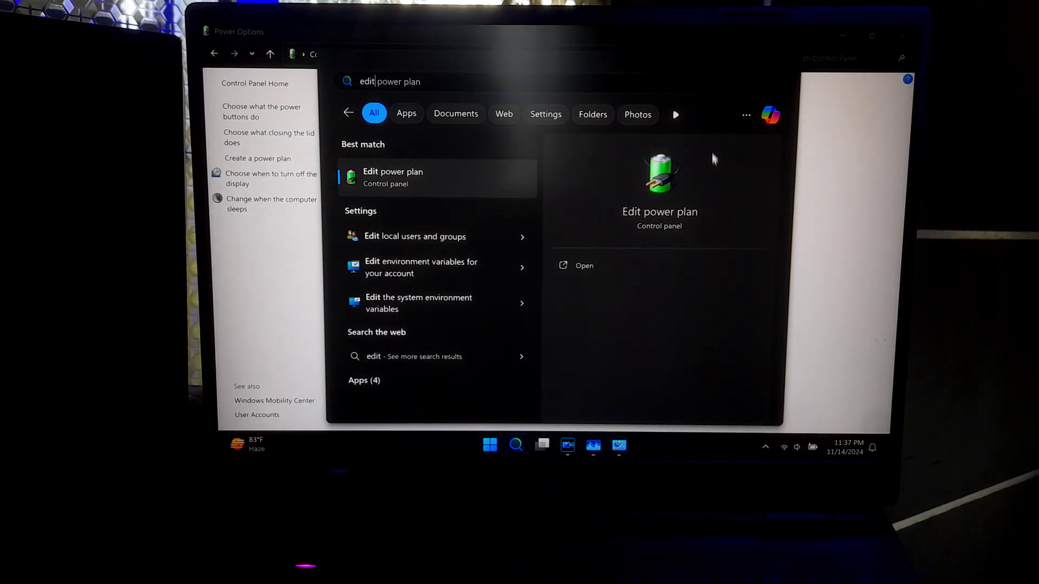
{"action": "key", "text": "Return"}
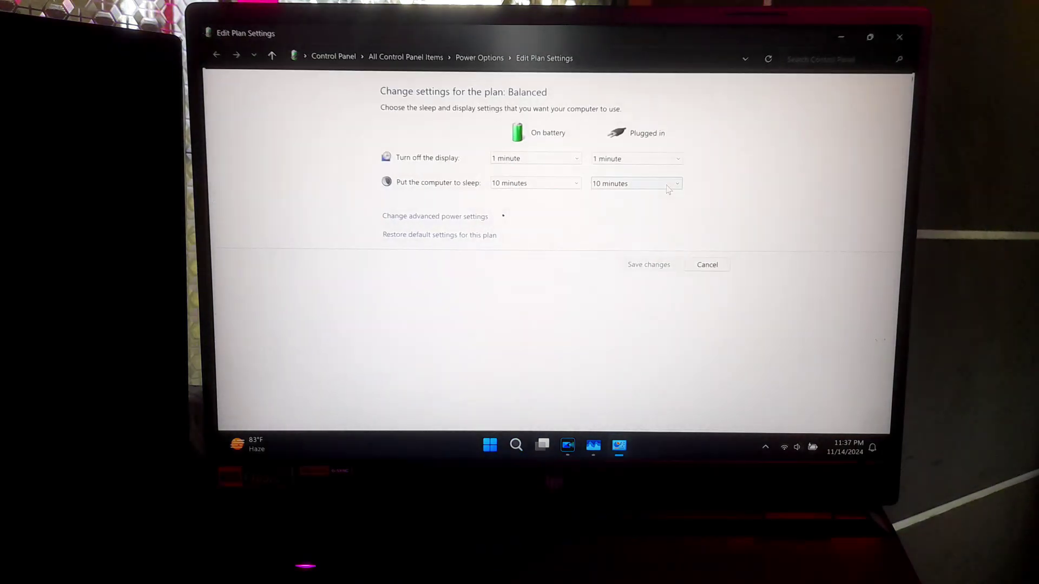
{"action": "left_click", "coordinate": [469, 59]}
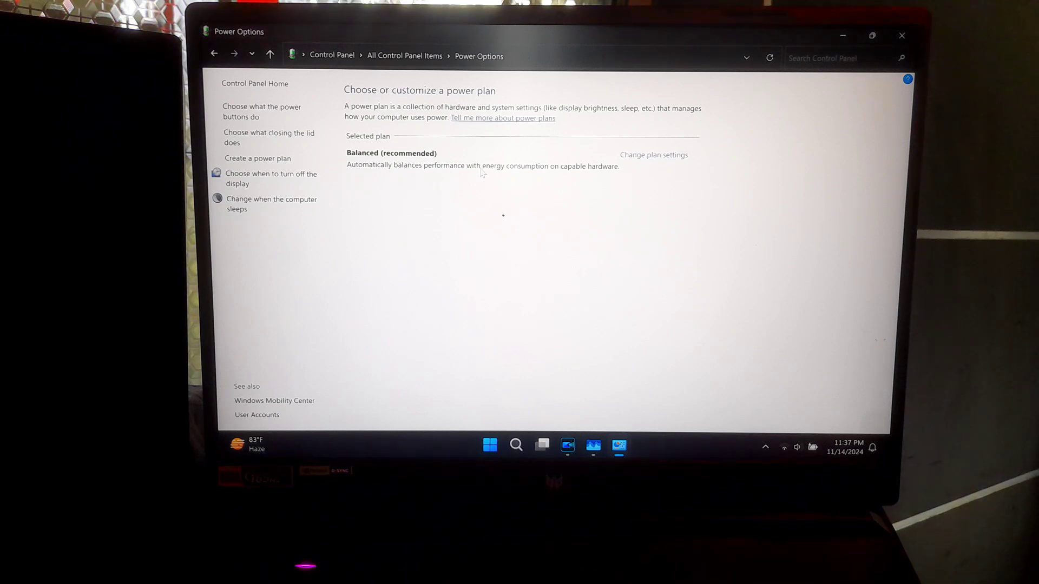
{"action": "left_click", "coordinate": [272, 161]}
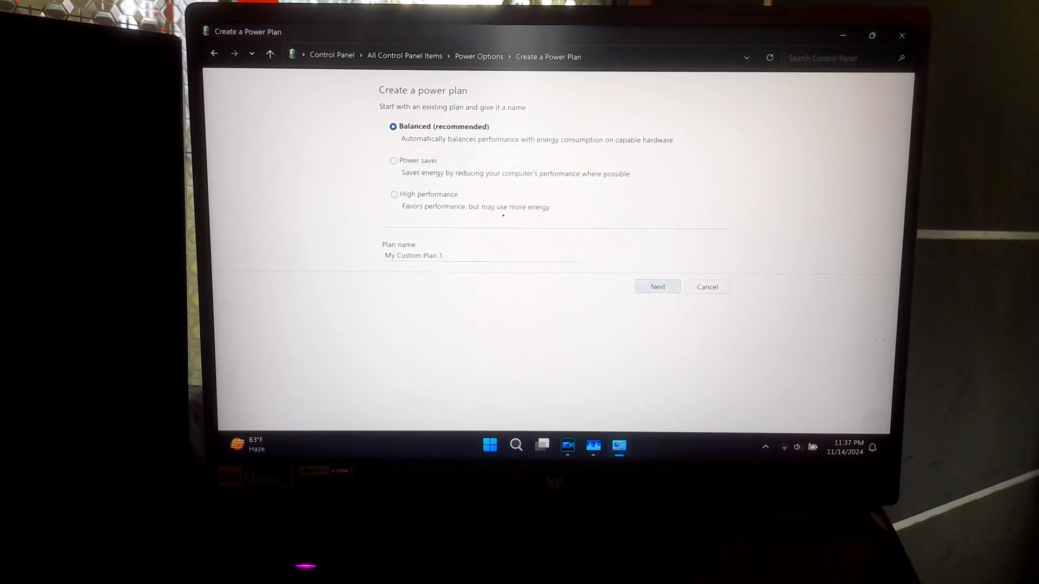
Create 'My Custom Plan 1' from Balanced and open its plan settings.
{"action": "left_click", "coordinate": [659, 287]}
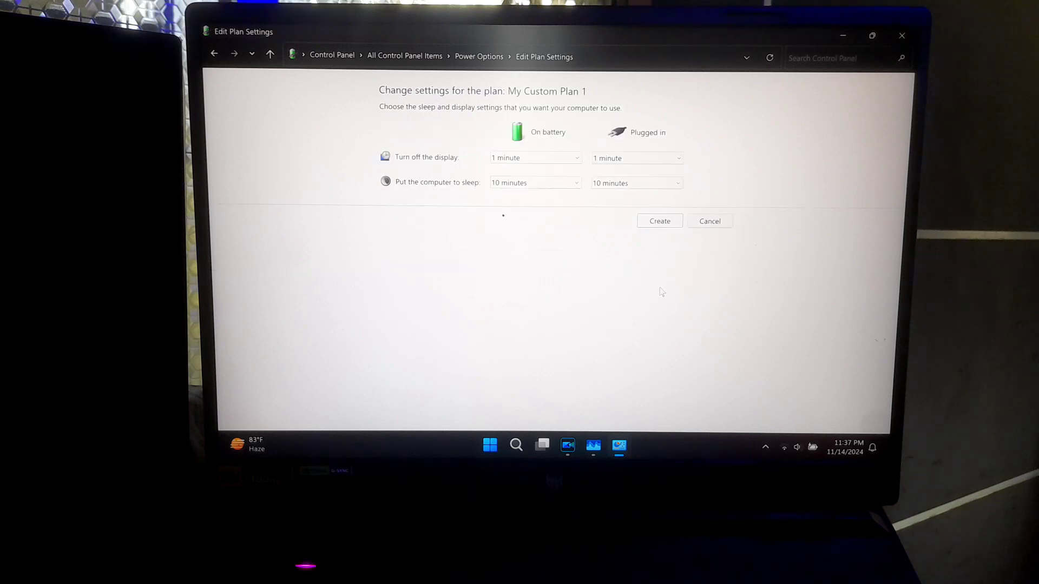
{"action": "left_click", "coordinate": [659, 222]}
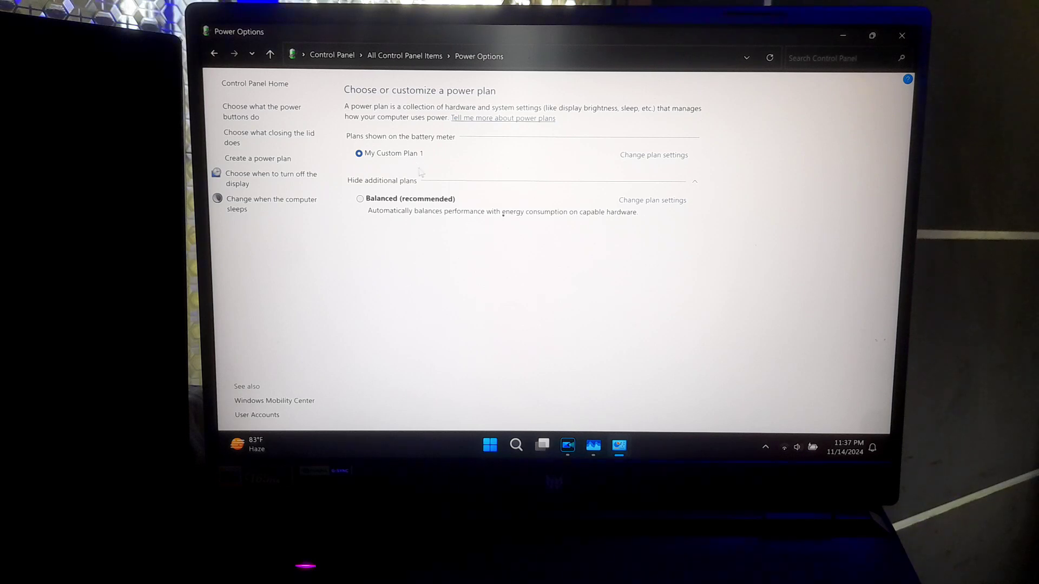
{"action": "left_click", "coordinate": [653, 156]}
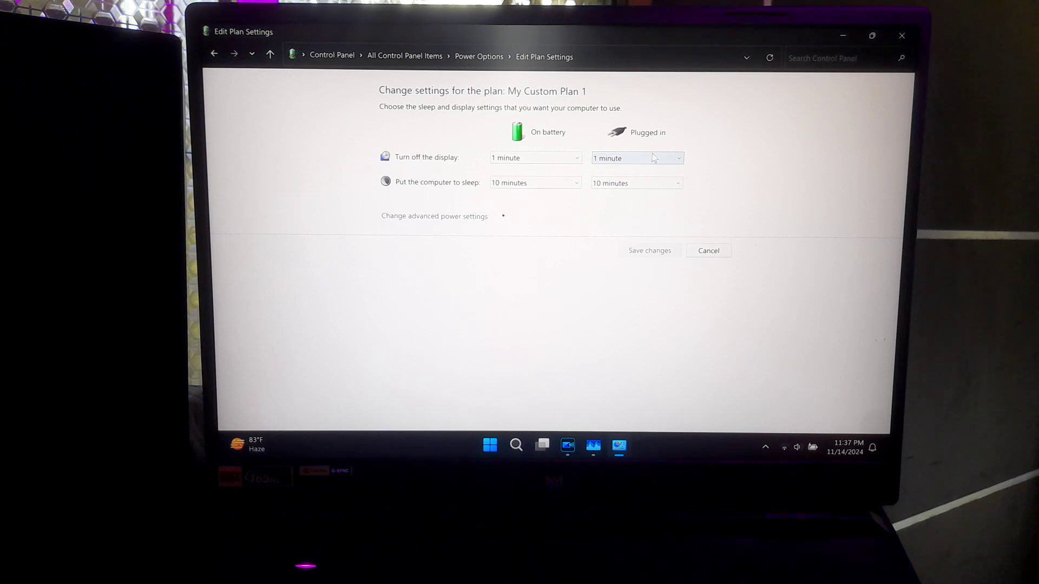
In advanced power settings, expand Processor power management > Maximum processor state and edit the 100% battery value.
{"action": "left_click", "coordinate": [422, 217]}
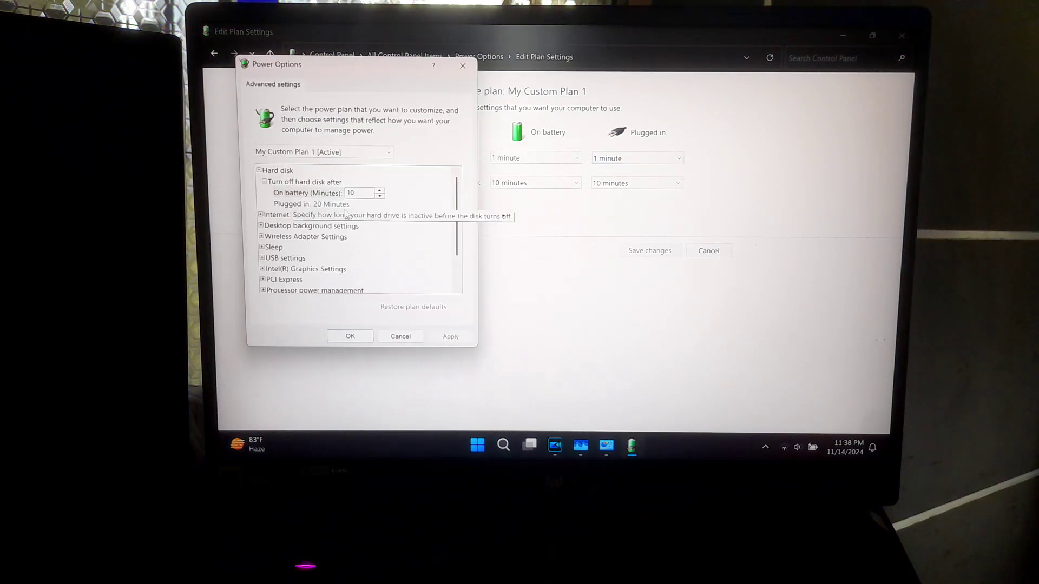
{"action": "scroll", "coordinate": [344, 212], "scroll_direction": "down", "scroll_amount": 2}
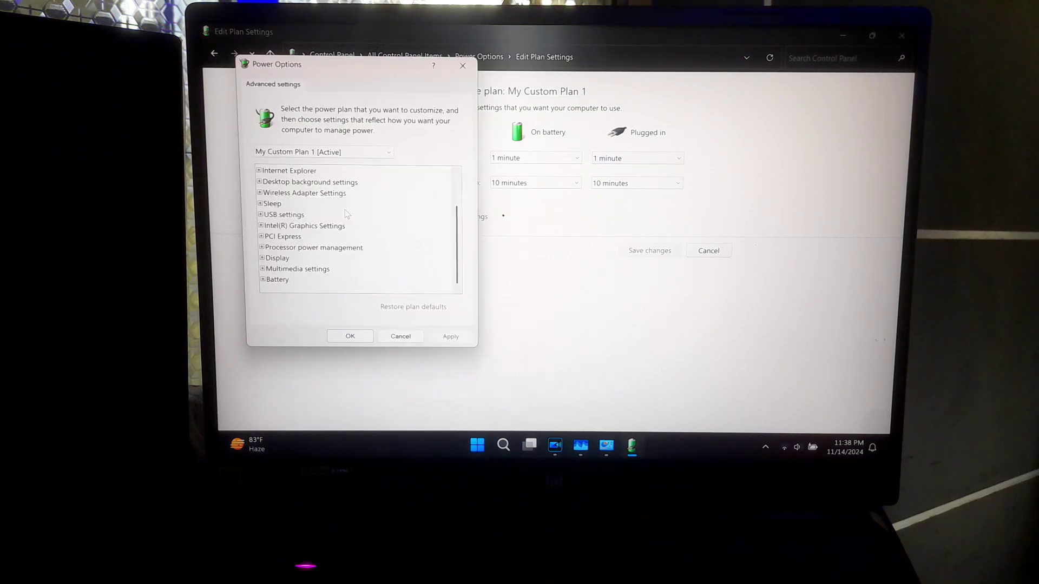
{"action": "left_click", "coordinate": [272, 248]}
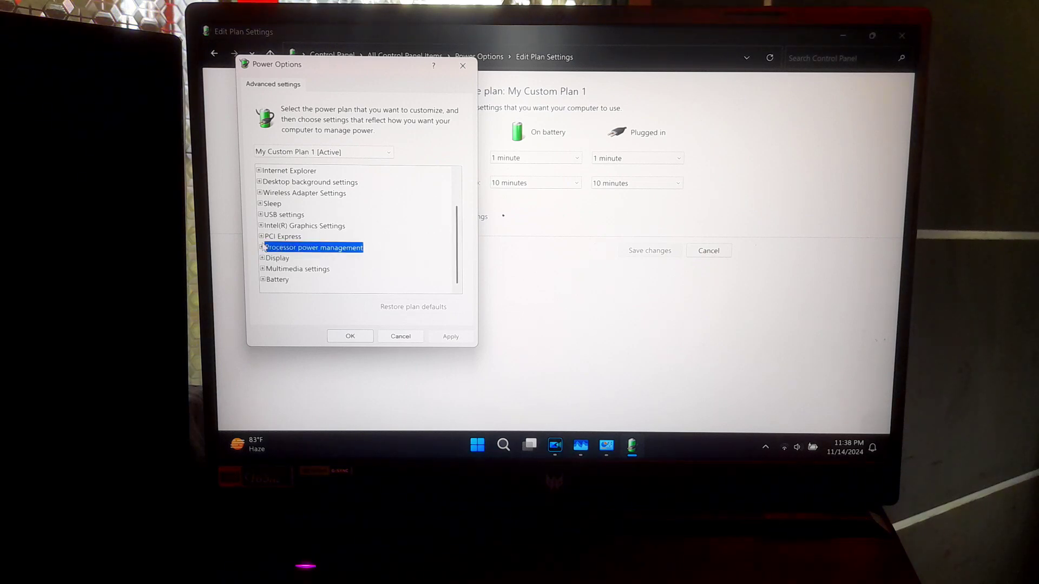
{"action": "left_click", "coordinate": [262, 248]}
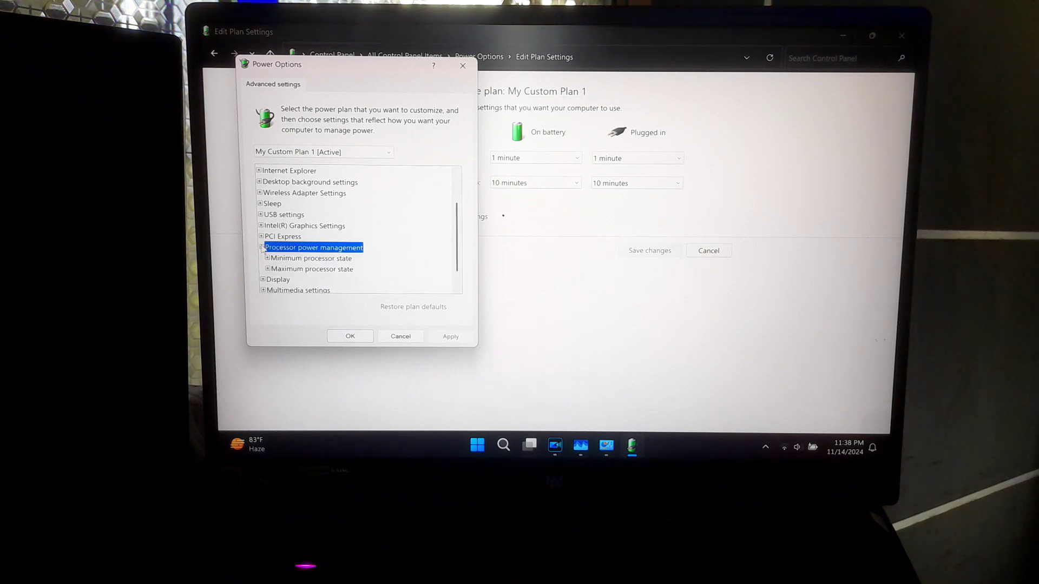
{"action": "mouse_move", "coordinate": [311, 268]}
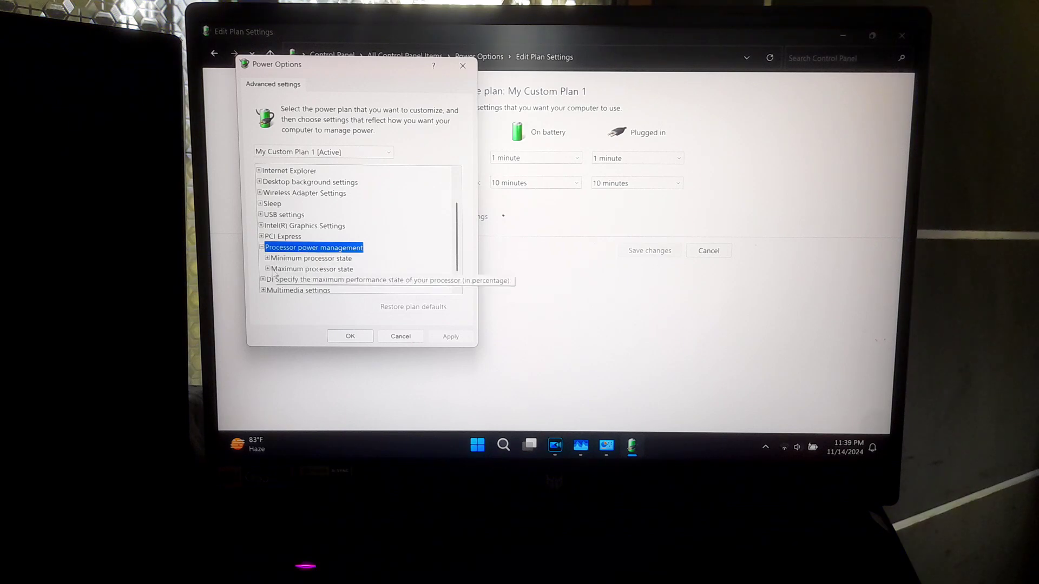
{"action": "left_click", "coordinate": [267, 269]}
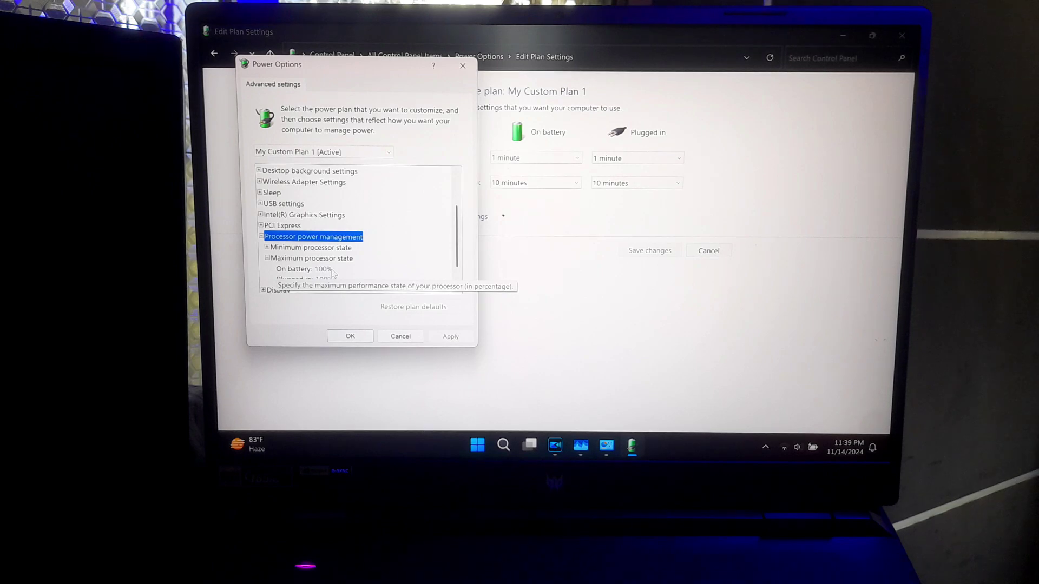
{"action": "left_click", "coordinate": [305, 268]}
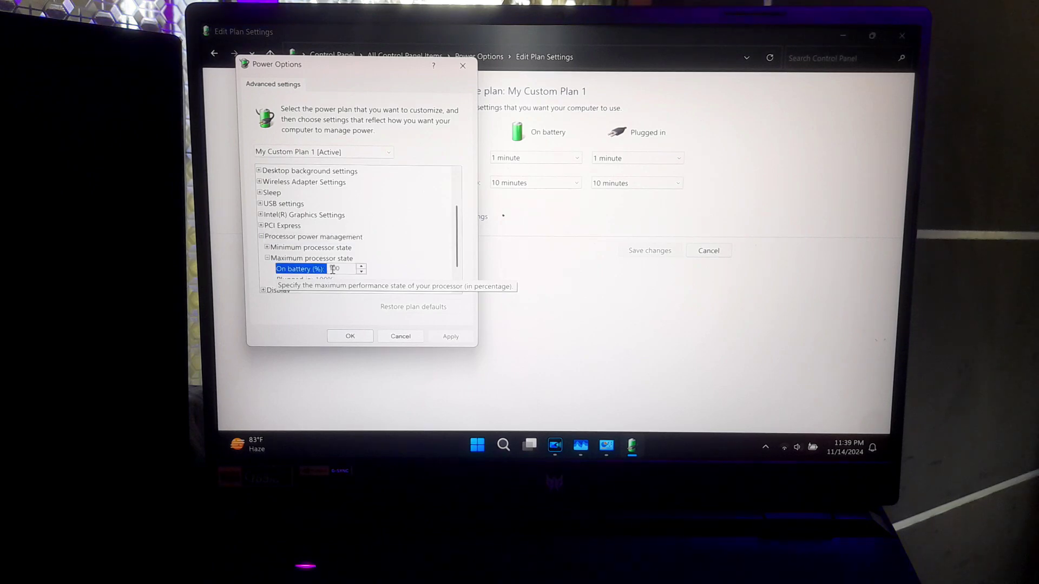
Lower Maximum processor state to 90% for both On battery and Plugged in.
{"action": "left_click", "coordinate": [362, 272]}
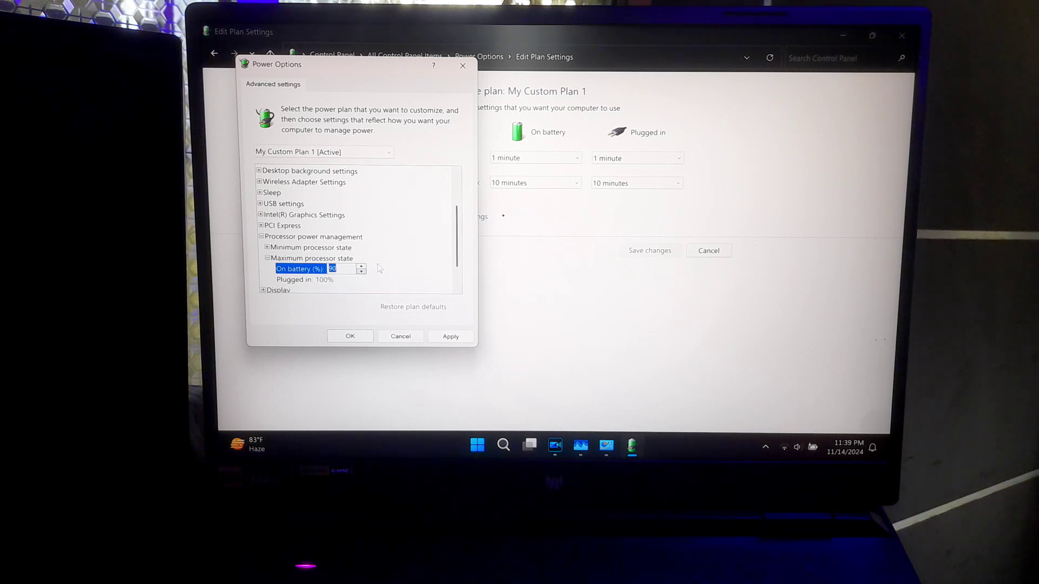
{"action": "scroll", "coordinate": [363, 276], "scroll_direction": "down", "scroll_amount": 1}
{"action": "left_click", "coordinate": [325, 247]}
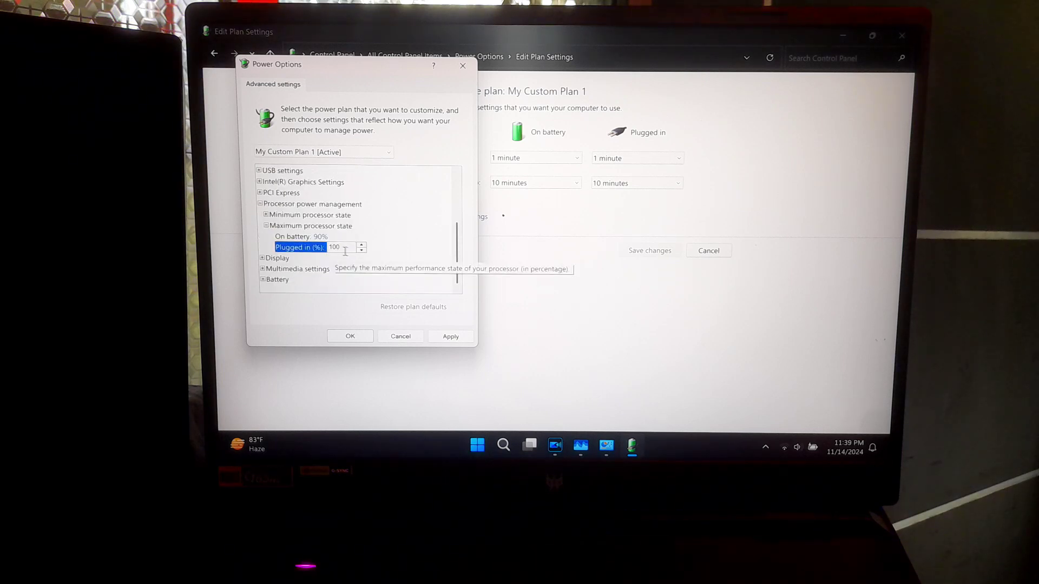
{"action": "left_click", "coordinate": [362, 250]}
{"action": "left_click", "coordinate": [360, 250]}
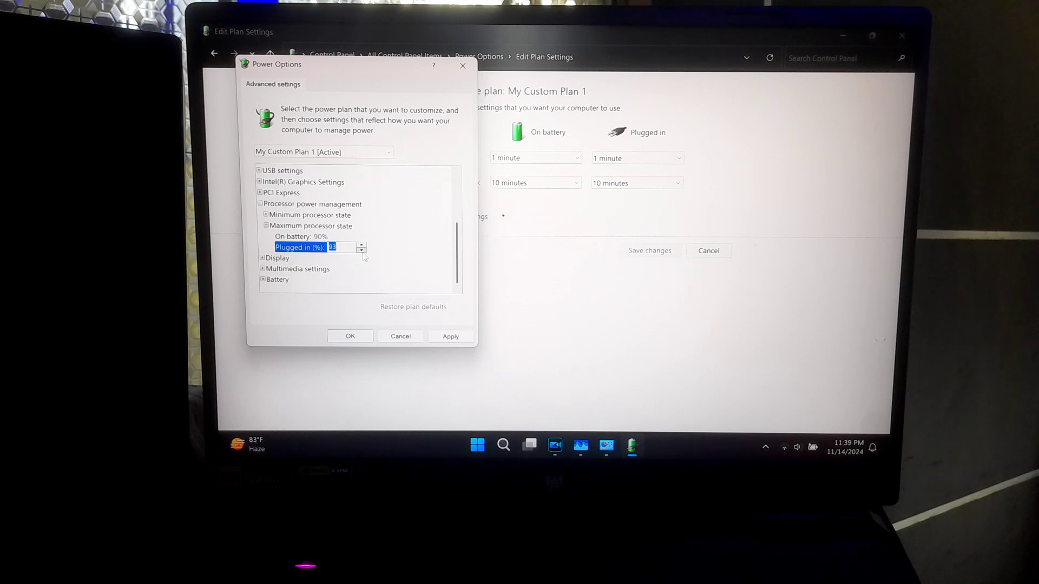
{"action": "left_click", "coordinate": [361, 250]}
Apply and confirm the processor state changes, then bring up HWiNFO's sensor readings.
{"action": "left_click", "coordinate": [450, 336]}
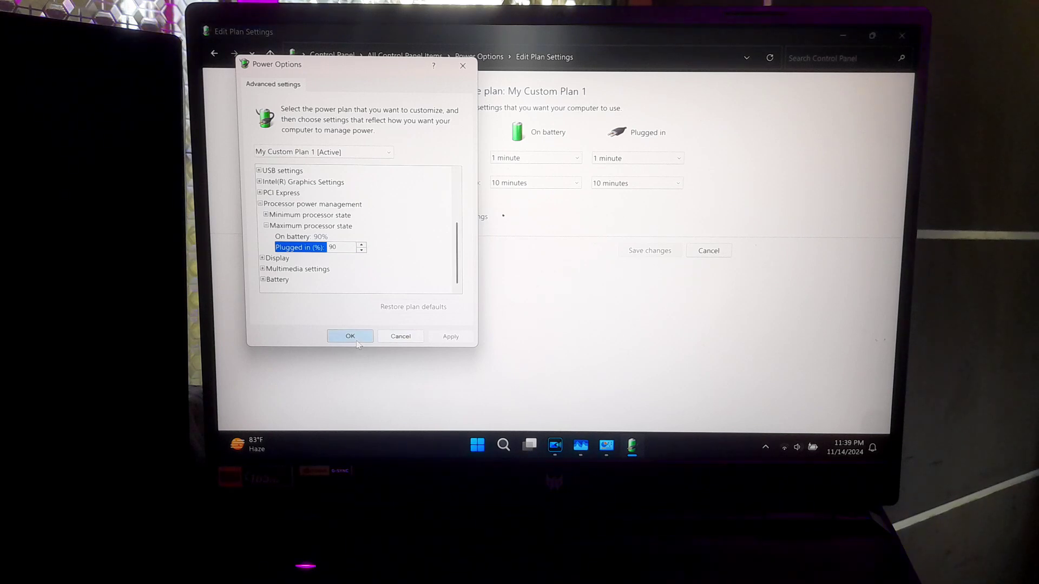
{"action": "left_click", "coordinate": [350, 336]}
{"action": "left_click", "coordinate": [632, 446]}
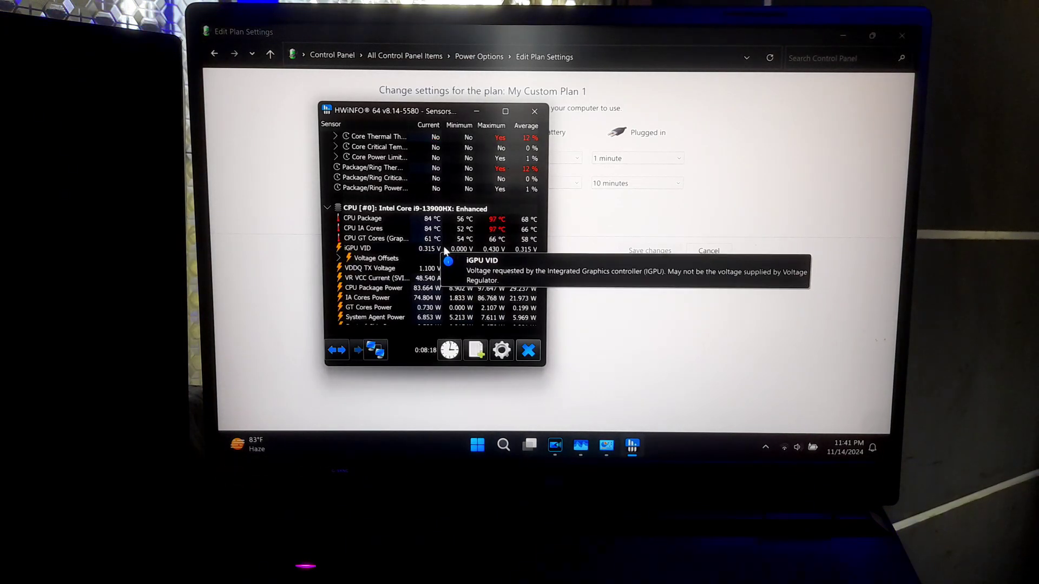
Close the HWiNFO, Edit Plan Settings, Task Manager and Power Options windows.
{"action": "left_click", "coordinate": [534, 112]}
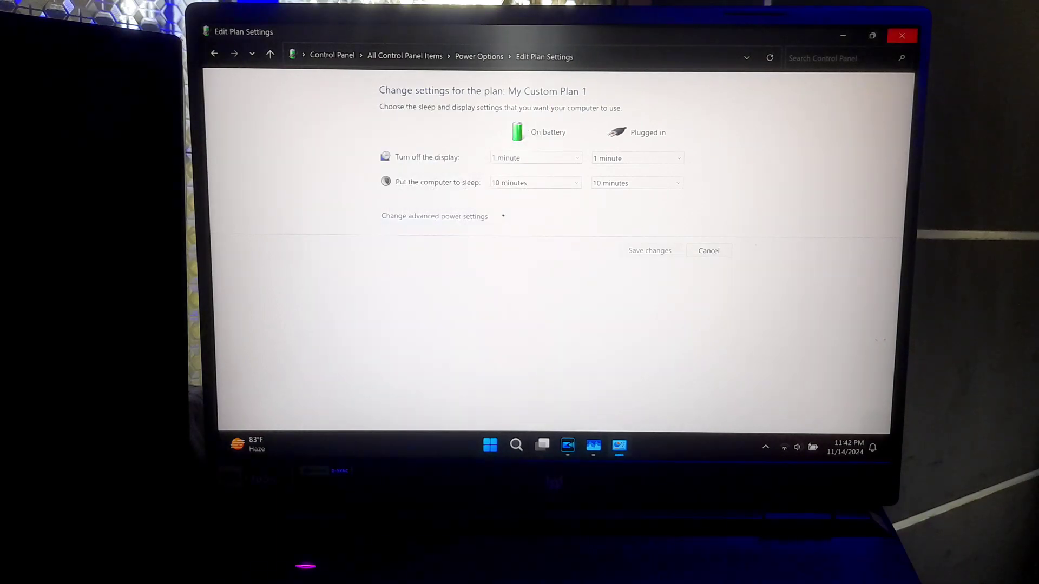
{"action": "left_click", "coordinate": [901, 36]}
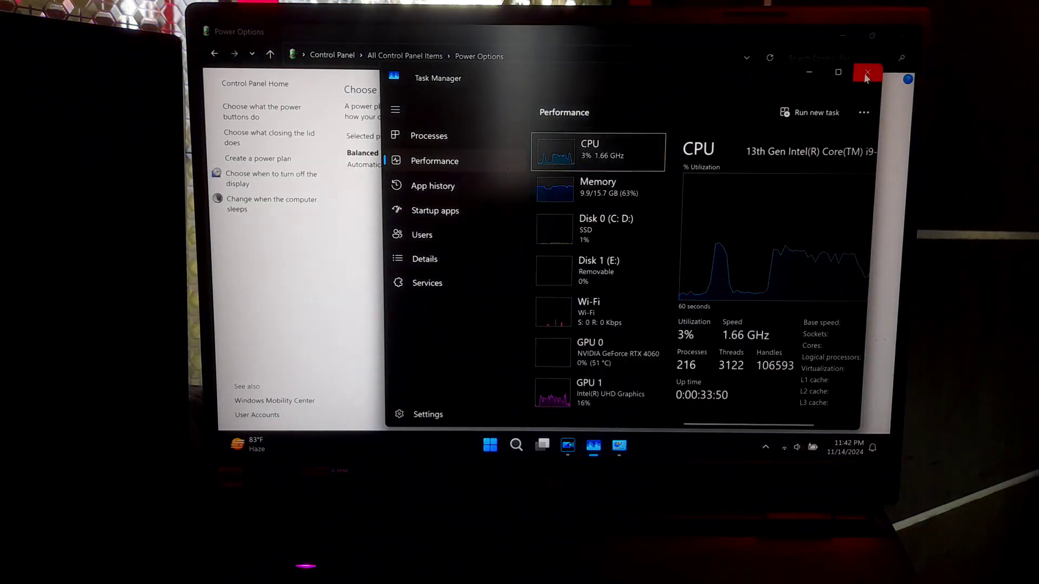
{"action": "left_click", "coordinate": [868, 73]}
{"action": "left_click", "coordinate": [901, 36]}
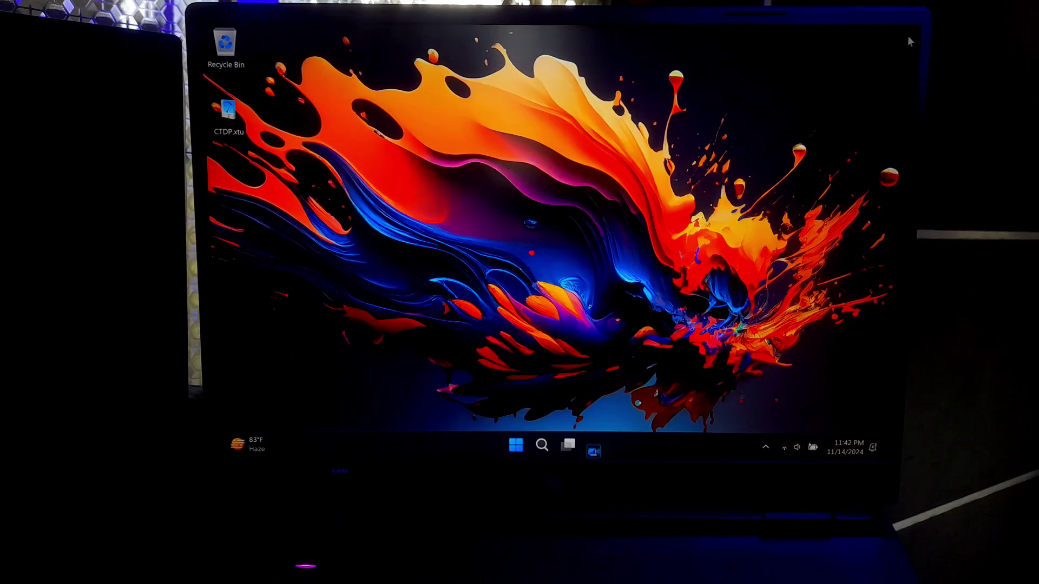
Relaunch HWiNFO64 from a 'hwin' search and choose sensors-only mode.
{"action": "left_click", "coordinate": [529, 445]}
{"action": "left_click", "coordinate": [701, 406]}
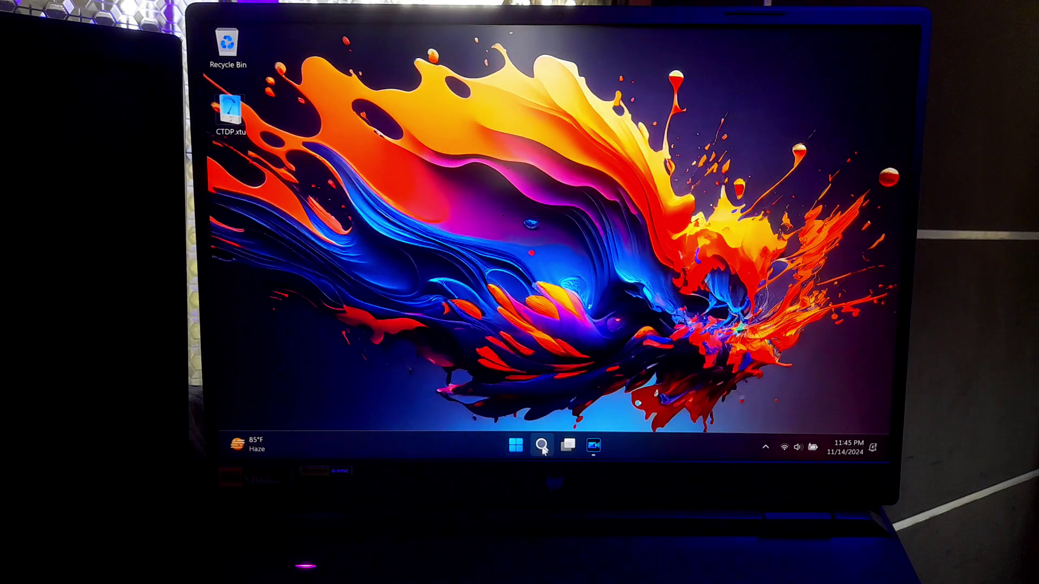
{"action": "left_click", "coordinate": [541, 445]}
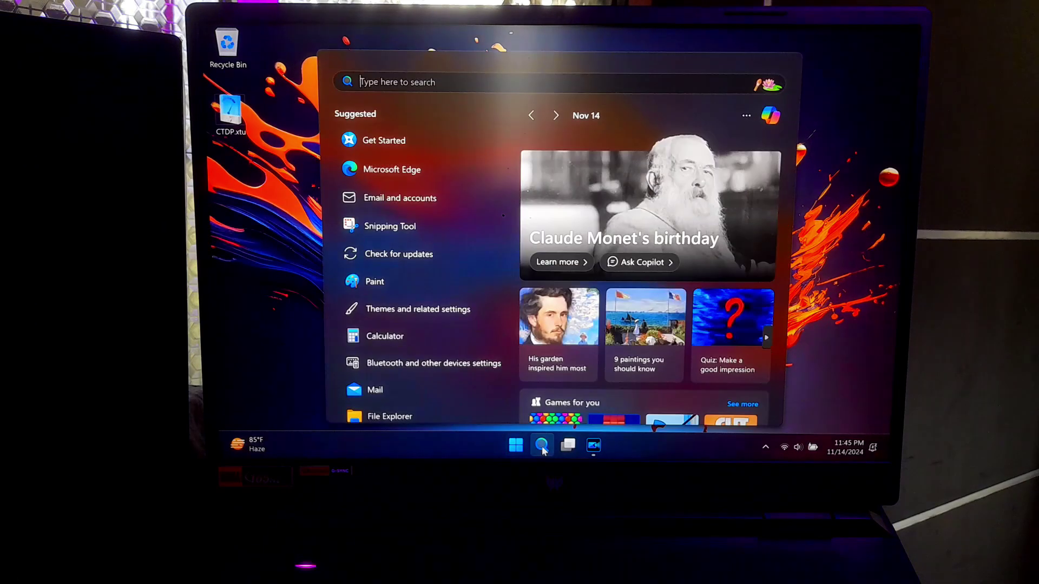
{"action": "type", "text": "hwin"}
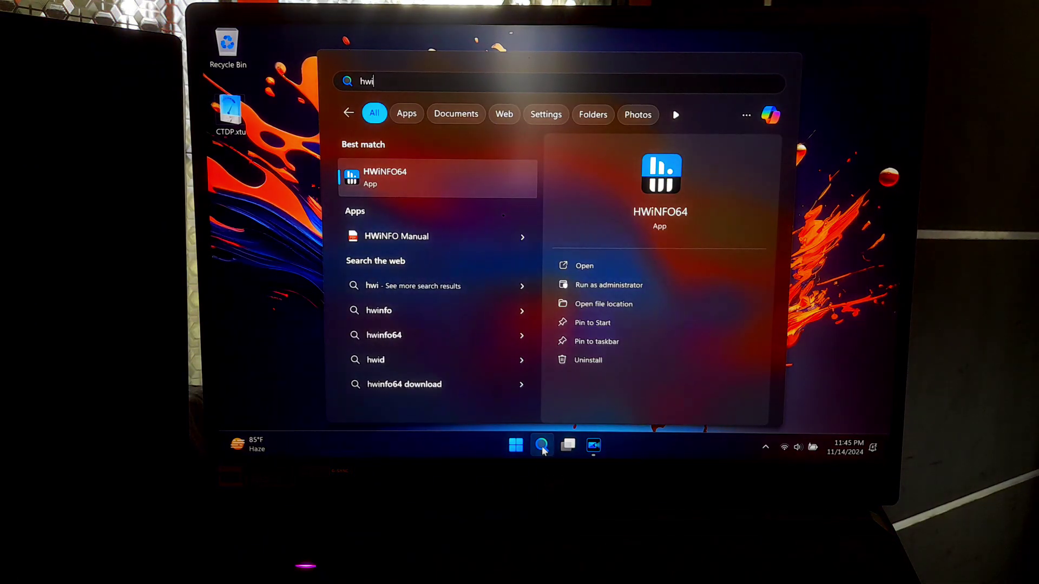
{"action": "key", "text": "Return"}
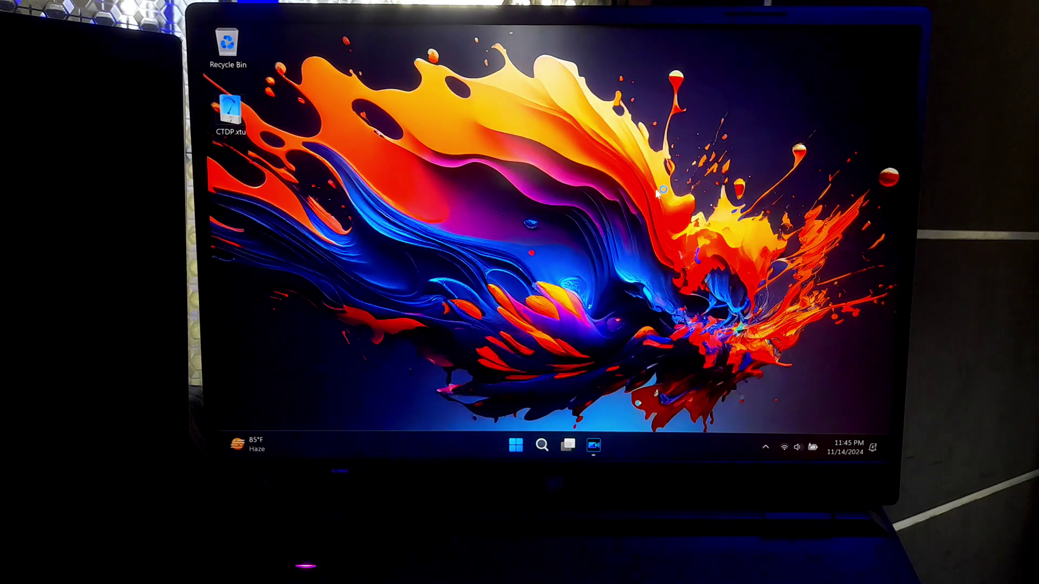
{"action": "left_click", "coordinate": [469, 261]}
Start HWiNFO64 sensors-only monitoring, dismiss the update notice, and bring up Task Manager.
{"action": "left_click", "coordinate": [573, 267]}
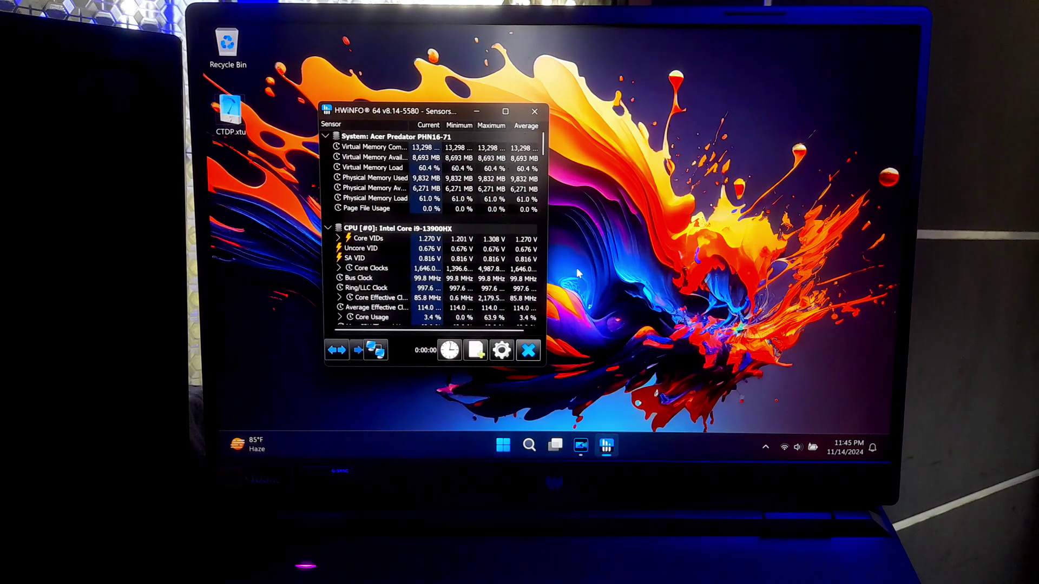
{"action": "left_click", "coordinate": [637, 318]}
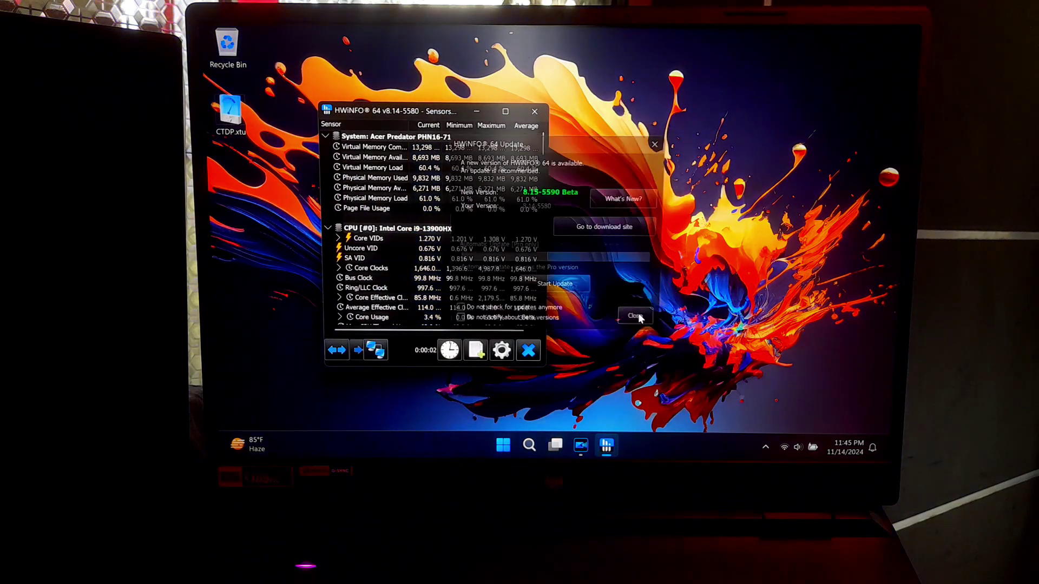
{"action": "scroll", "coordinate": [406, 244], "scroll_direction": "down", "scroll_amount": 5}
{"action": "scroll", "coordinate": [371, 251], "scroll_direction": "down", "scroll_amount": 5}
{"action": "scroll", "coordinate": [371, 250], "scroll_direction": "up", "scroll_amount": 3}
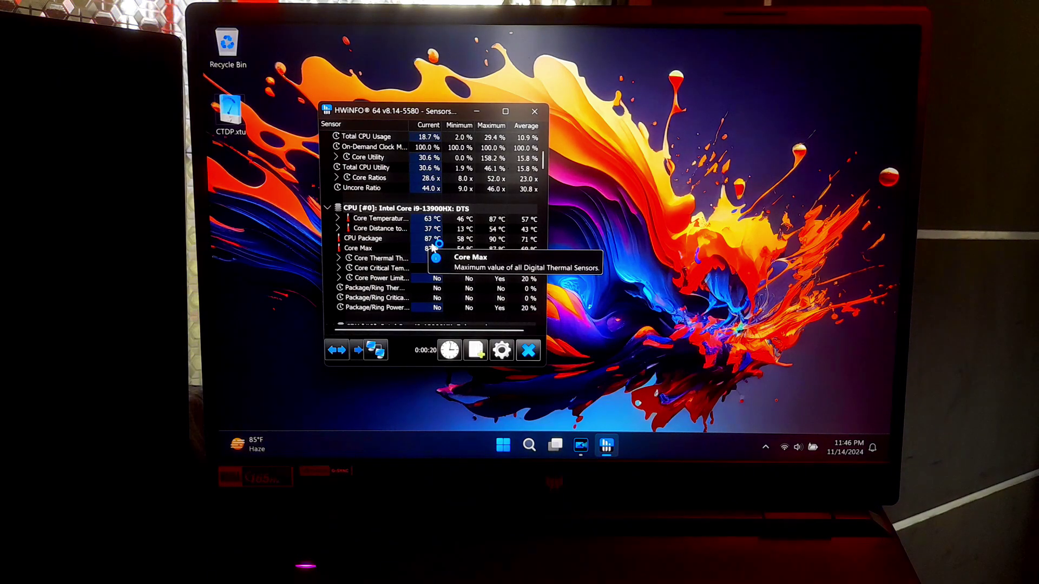
{"action": "key", "text": "ctrl+shift+Escape"}
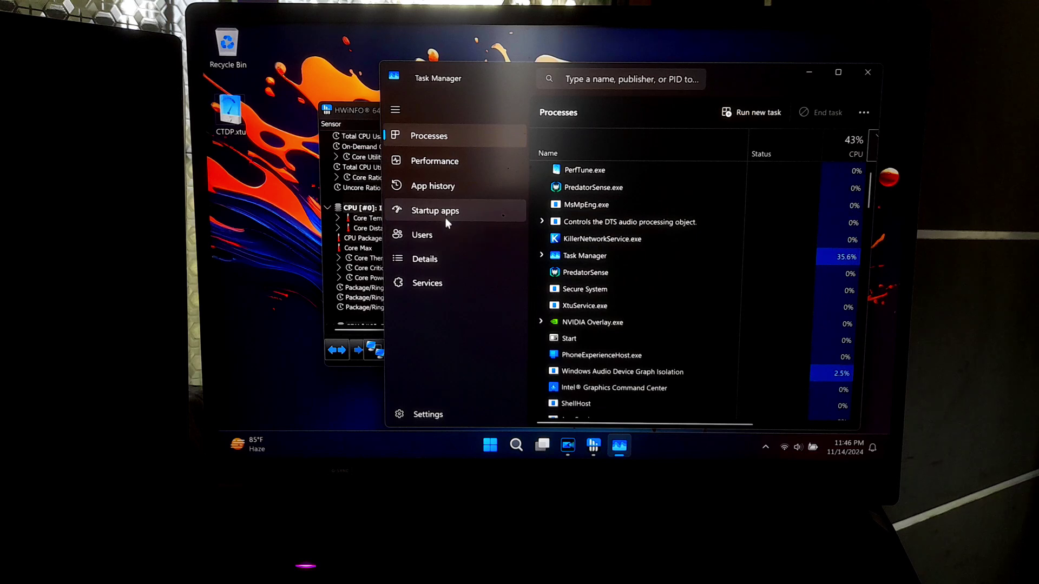
Show Task Manager's CPU Performance graphs and move the window beside HWiNFO's readings.
{"action": "left_click", "coordinate": [441, 166]}
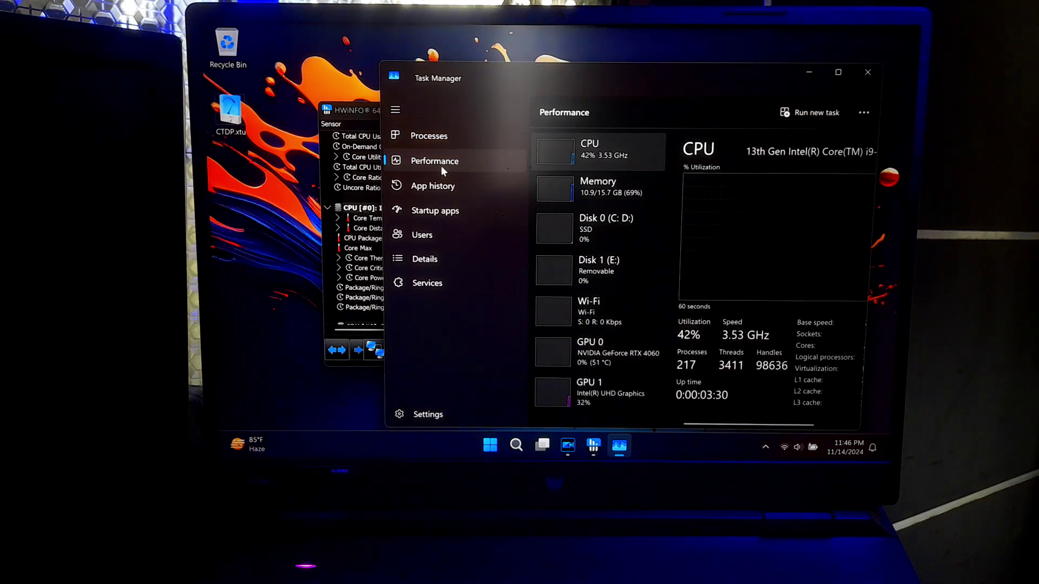
{"action": "mouse_move", "coordinate": [619, 74]}
{"action": "left_mouse_down"}
{"action": "mouse_move", "coordinate": [750, 79]}
{"action": "mouse_move", "coordinate": [830, 66]}
{"action": "left_mouse_up"}
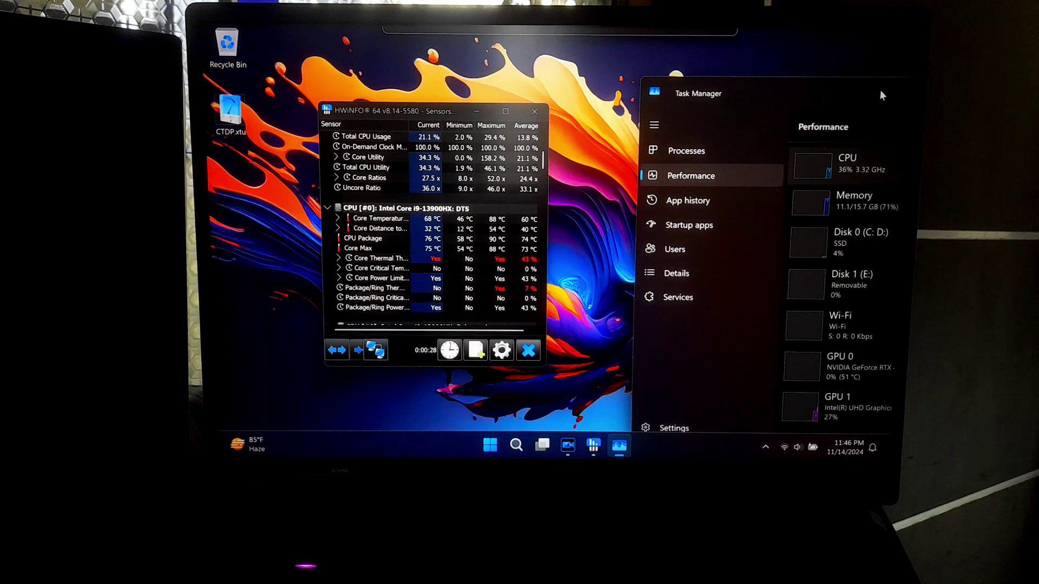